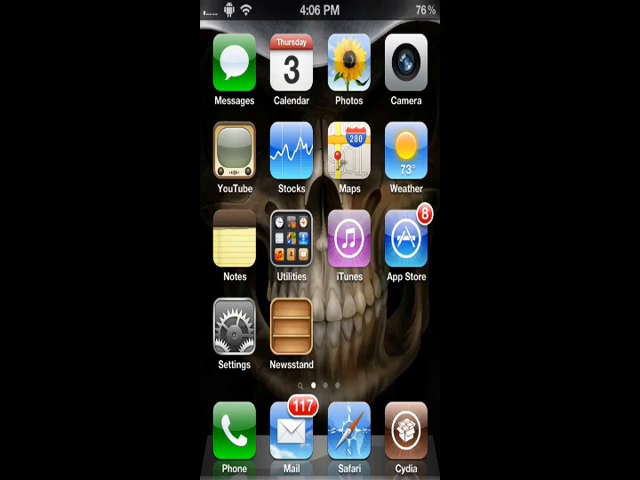
Swipe to home screen page 3, which holds the iRepo and iDeb apps.
drag(390, 340, 281, 340)
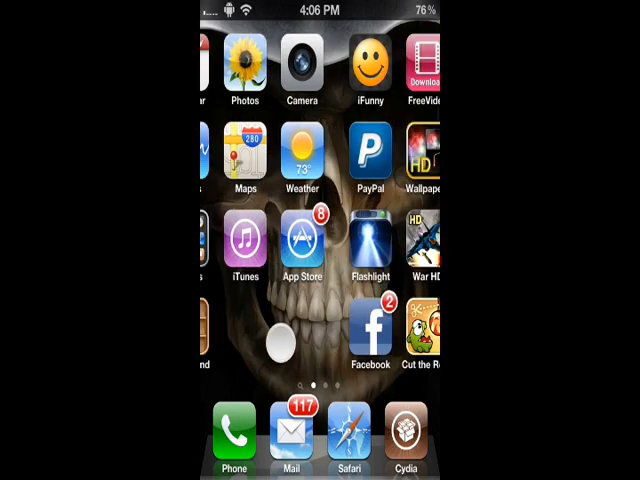
drag(417, 311, 260, 311)
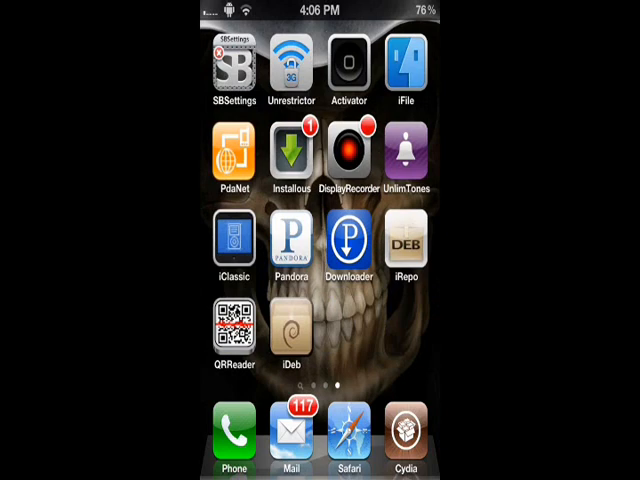
click(406, 240)
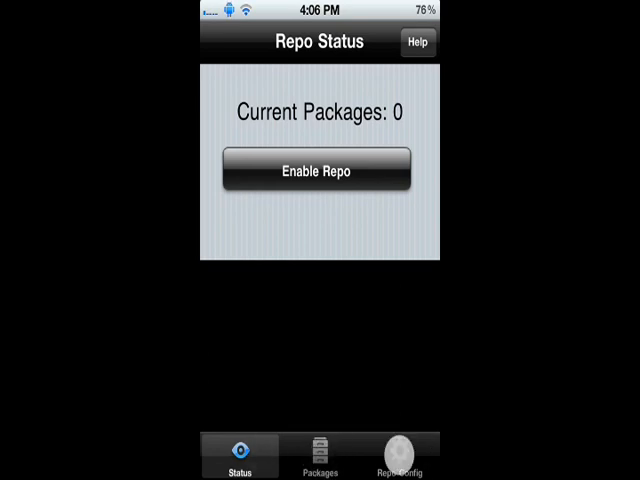
click(320, 458)
click(240, 458)
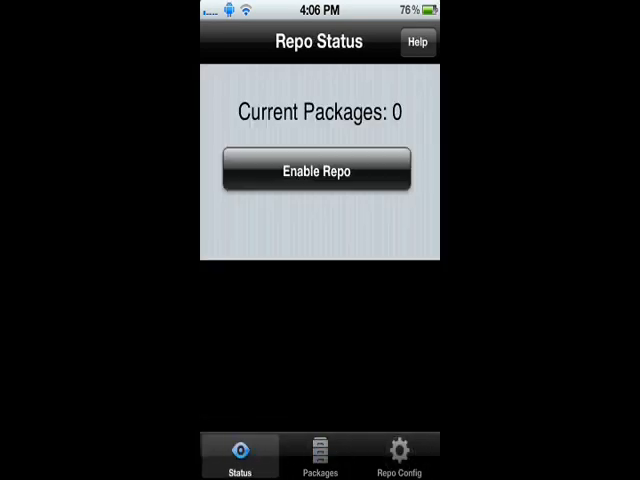
key(super)
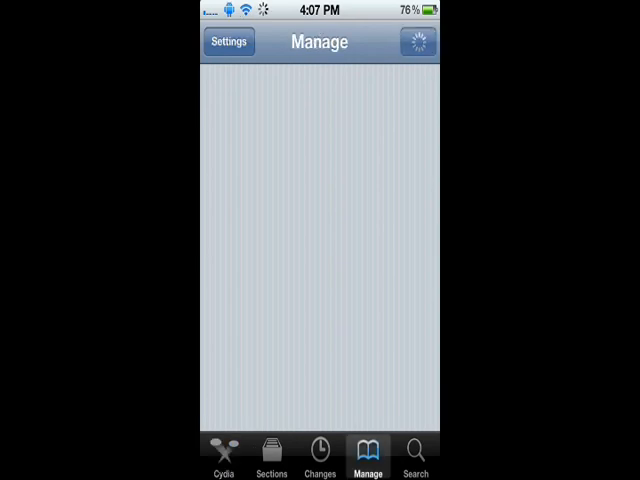
Start adding a new software source from Cydia's Sources list in edit mode.
click(320, 236)
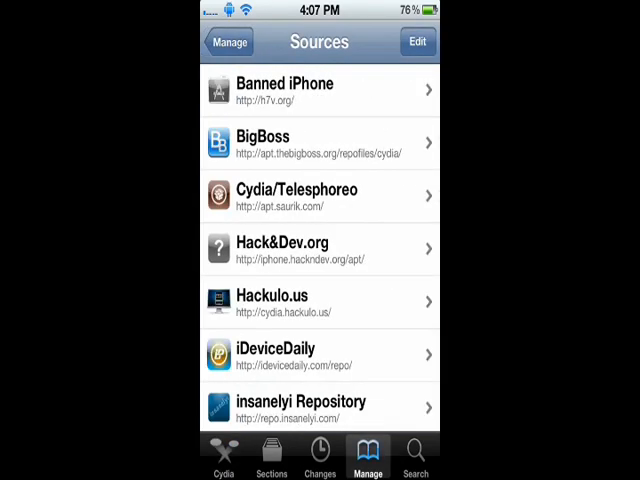
click(417, 41)
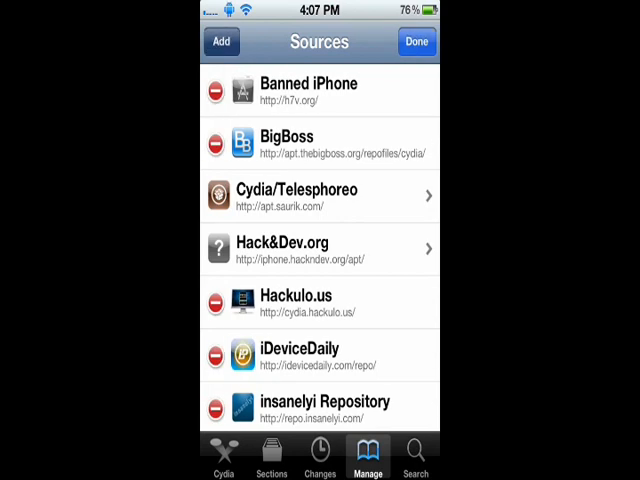
click(221, 41)
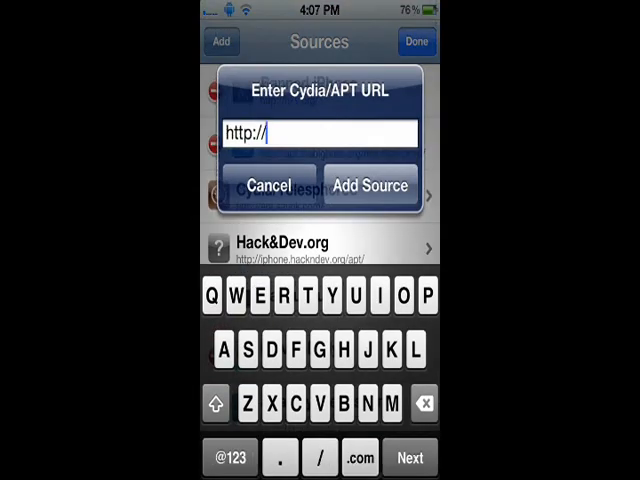
text(h7)
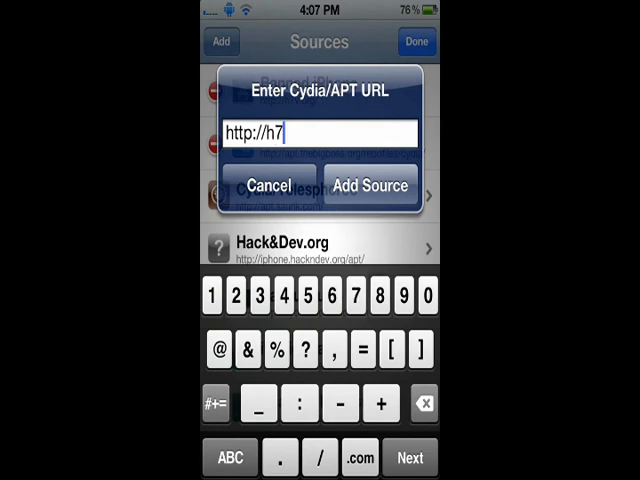
text(c)
key(BackSpace)
text(v)
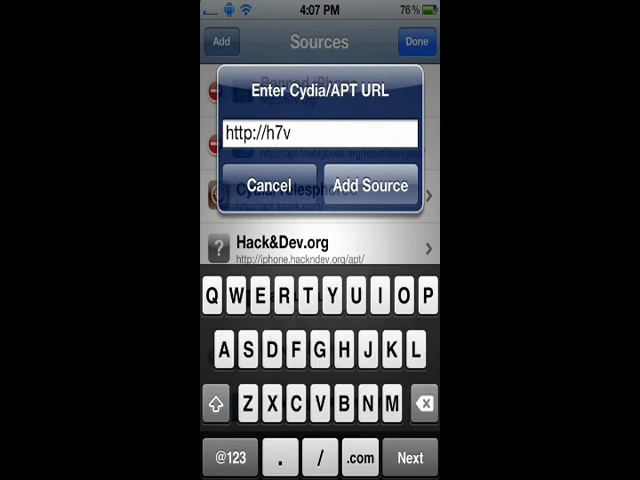
text(.org)
text(/)
click(370, 185)
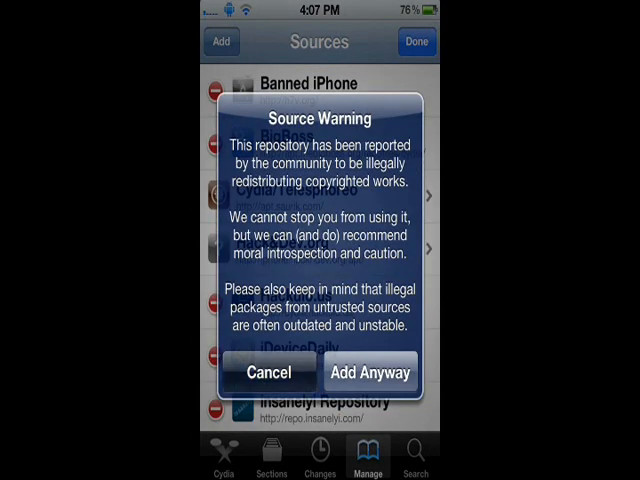
click(370, 372)
click(416, 41)
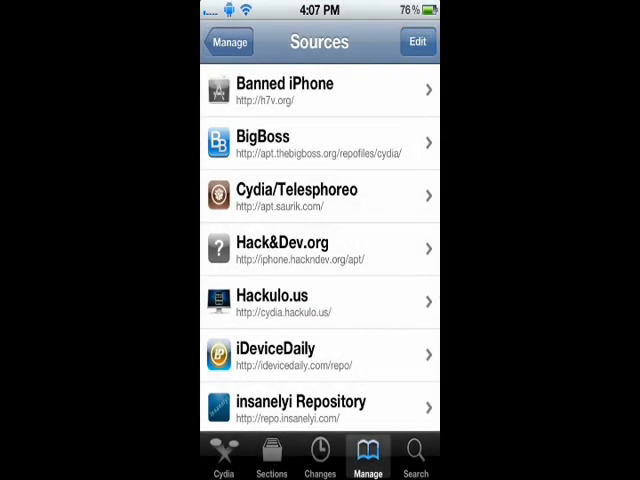
Search Cydia for iDeb, confirm its install, and return to the home screen.
click(415, 458)
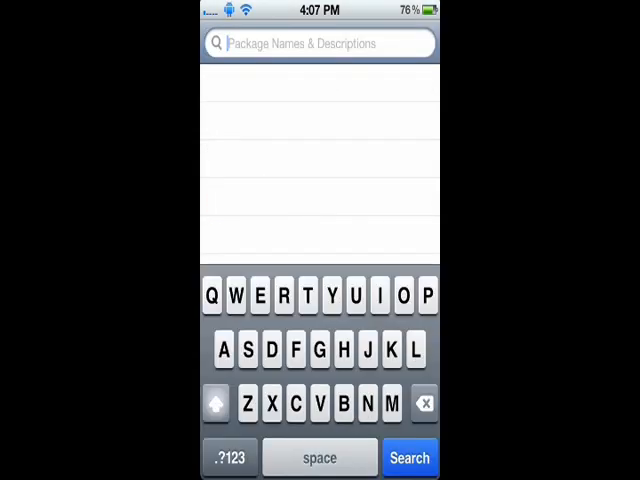
text(Ied)
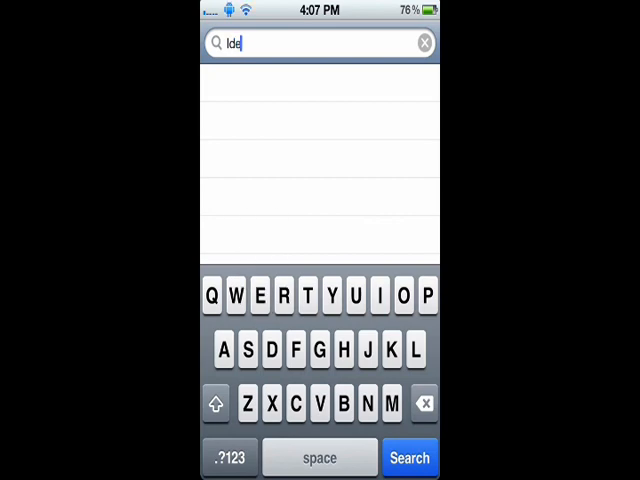
text(b)
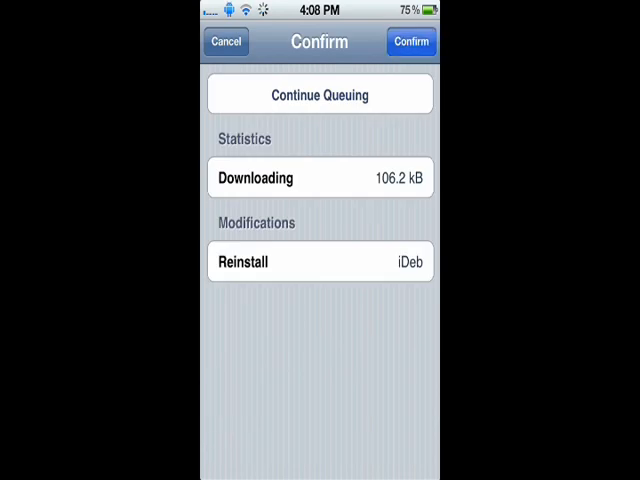
click(320, 95)
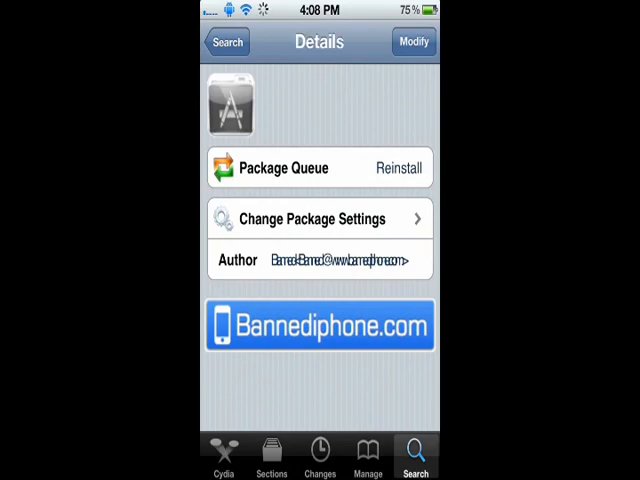
key(Home)
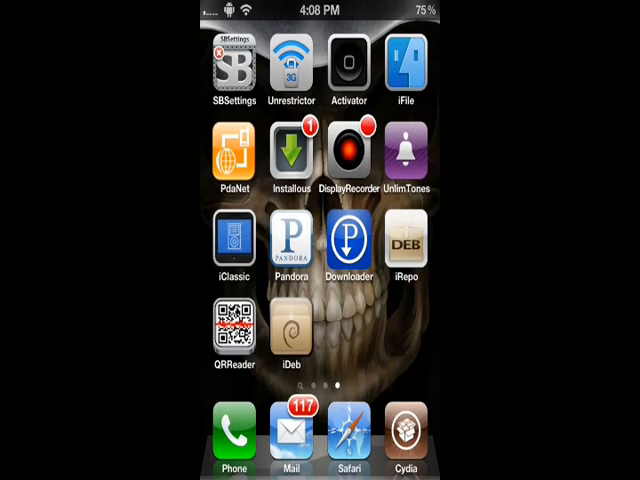
Launch the newly installed iDeb app to show its empty package-creation form.
click(291, 330)
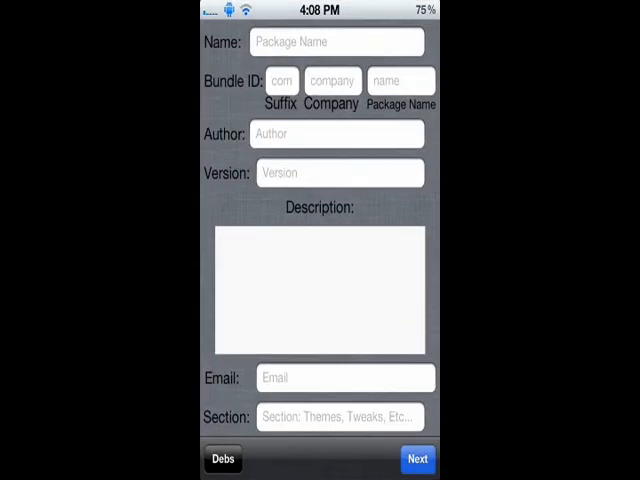